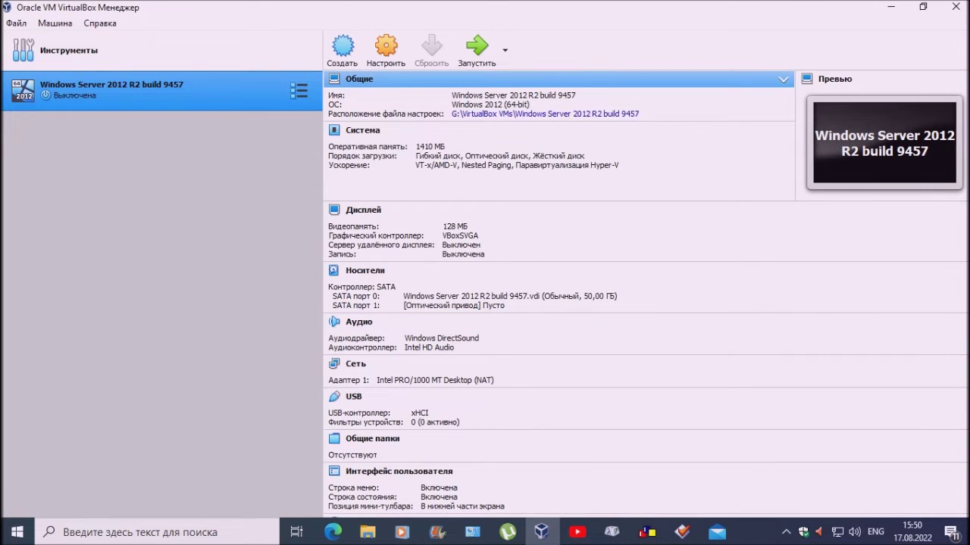
- Load MS-DOS 6.22.iso into the SATA port 1 optical drive, set Mini-toolbar to Выключен, and start the machine
{"action": "left_click", "coordinate": [462, 305]}
{"action": "left_click", "coordinate": [515, 379]}
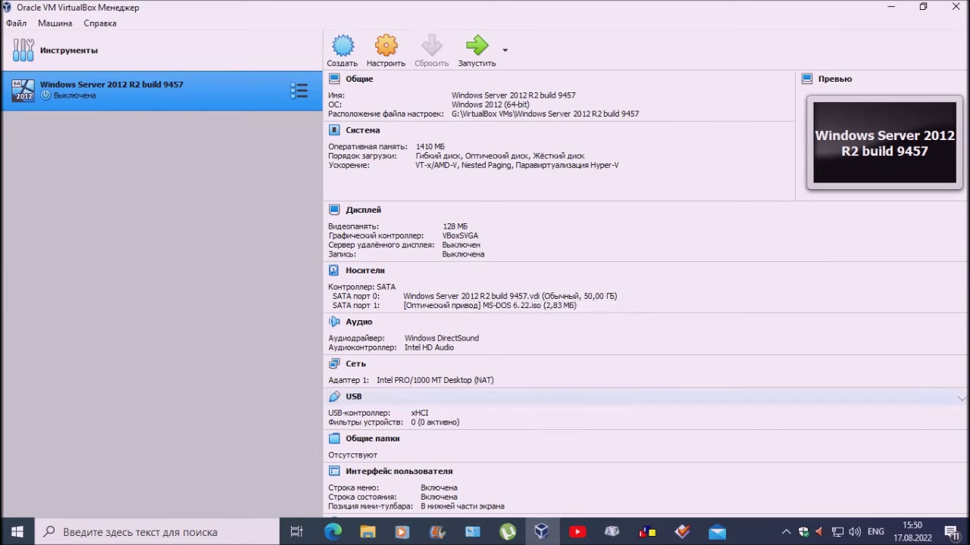
{"action": "left_click", "coordinate": [462, 506]}
{"action": "left_click", "coordinate": [455, 463]}
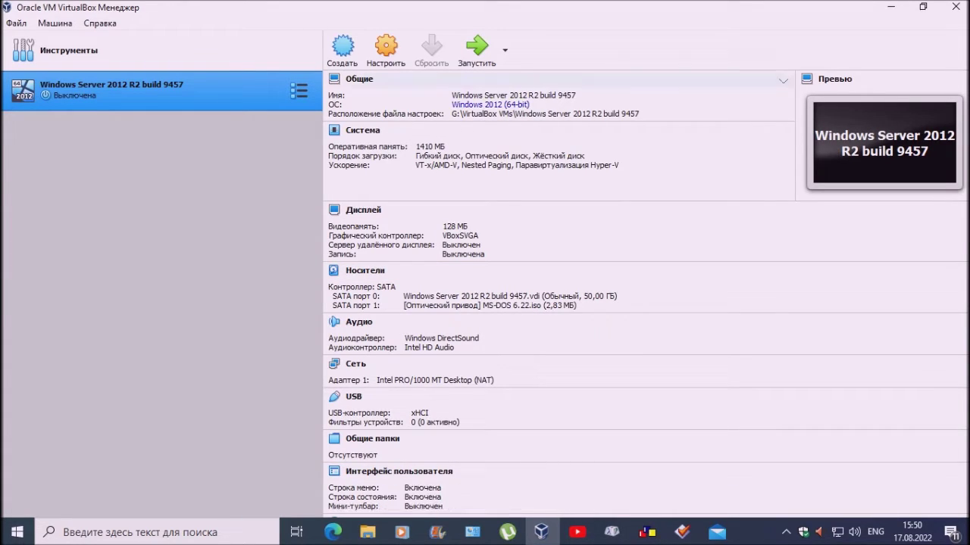
{"action": "left_click", "coordinate": [477, 47]}
- Boot the machine into MS-DOS and switch its window to full screen with Host+F
{"action": "key", "text": "Return"}
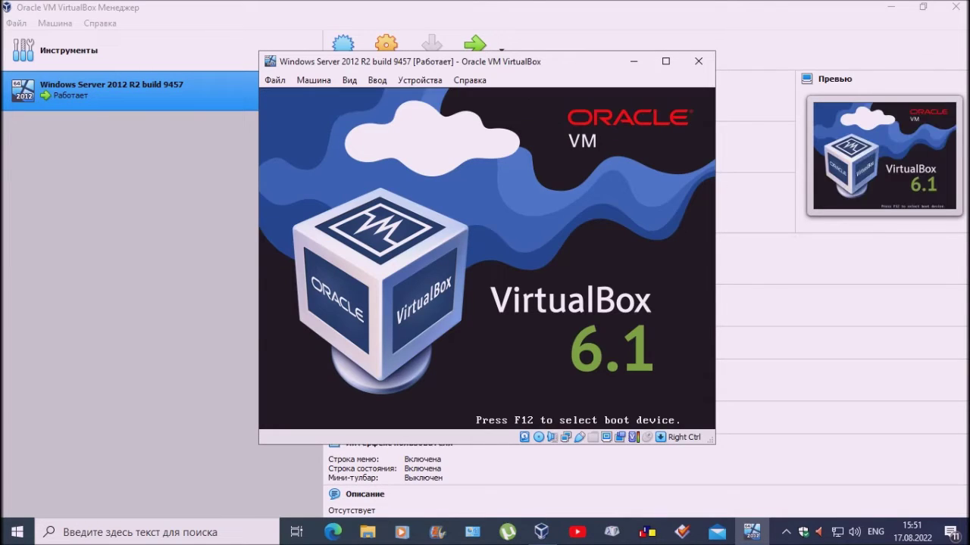
{"action": "key", "text": "Control_R+f"}
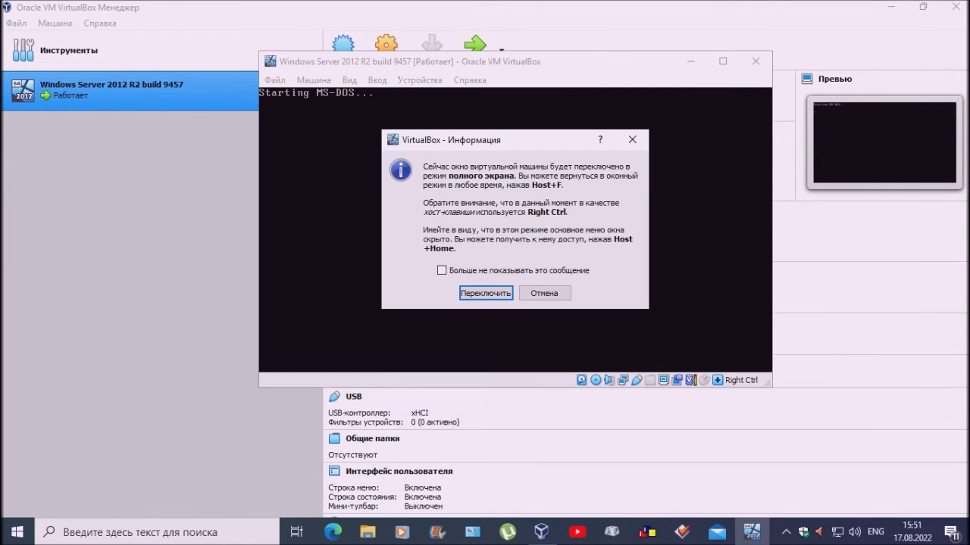
{"action": "key", "text": "Return"}
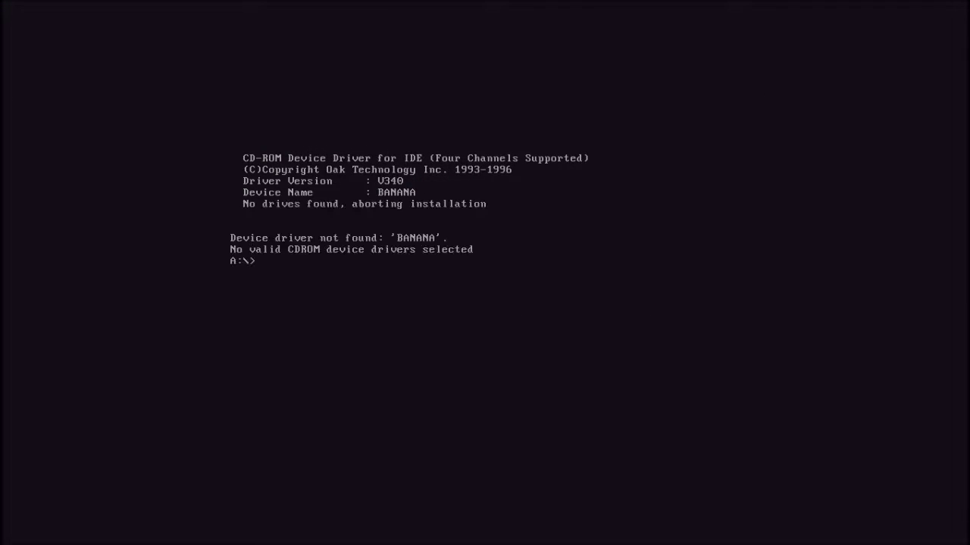
- Set the MS-DOS date to 07-08-2013 using the date command
{"action": "type", "text": "date"}
{"action": "key", "text": "Return"}
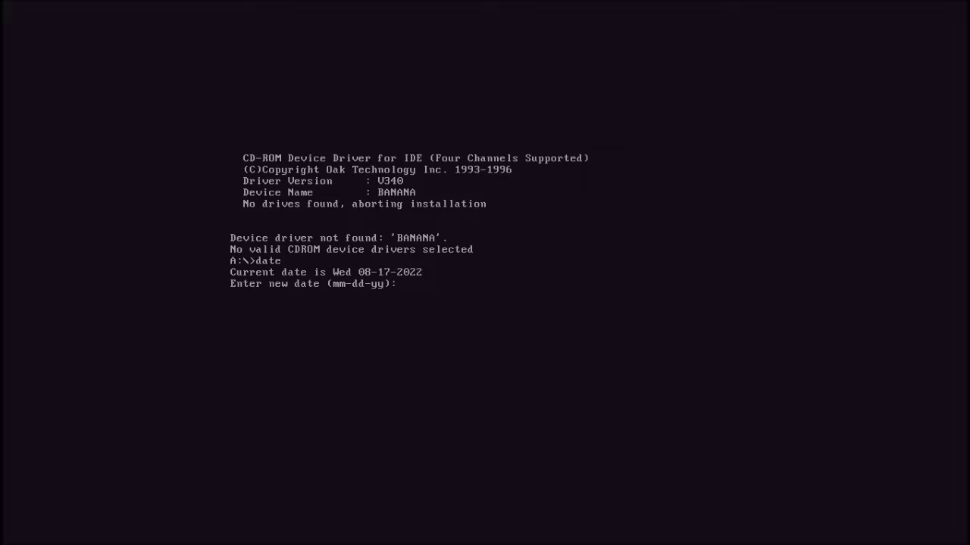
{"action": "type", "text": "07-08-2013"}
{"action": "key", "text": "Return"}
- Bring up the VirtualBox menu with Host+Home and reach the optical disc submenu
{"action": "key", "text": "ctrl+Home"}
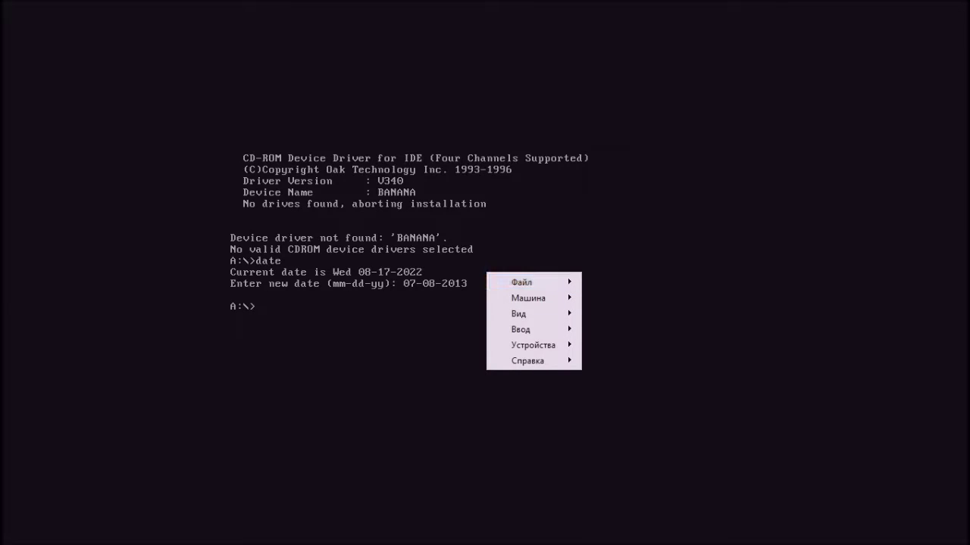
{"action": "key", "text": "Up"}
{"action": "key", "text": "Up"}
{"action": "key", "text": "Right"}
{"action": "key", "text": "Right"}
{"action": "key", "text": "Down"}
- Browse to iso\Microsoft Windows\Windows Server 2012 R2\Betas\Pre-RTM and mount the build 9457 ISO
{"action": "key", "text": "Return"}
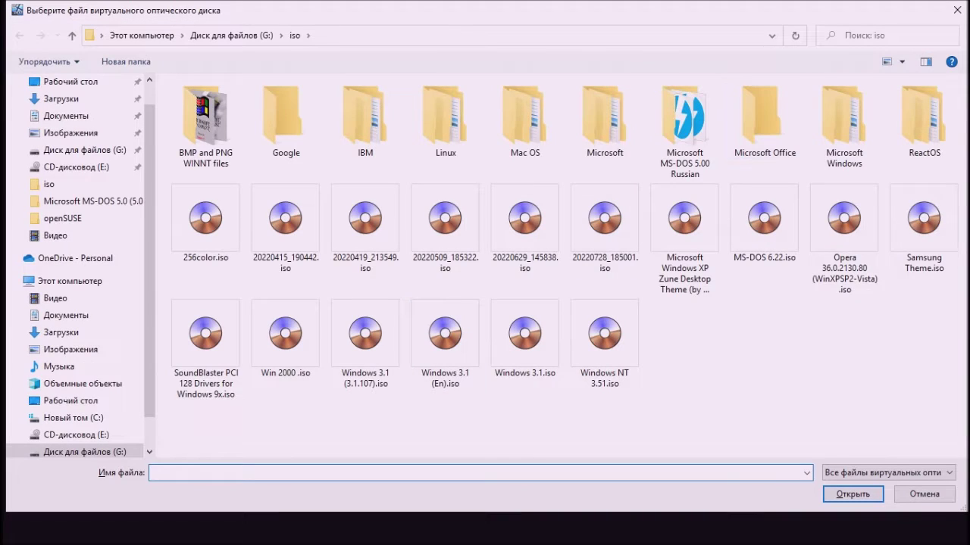
{"action": "double_click", "coordinate": [844, 125]}
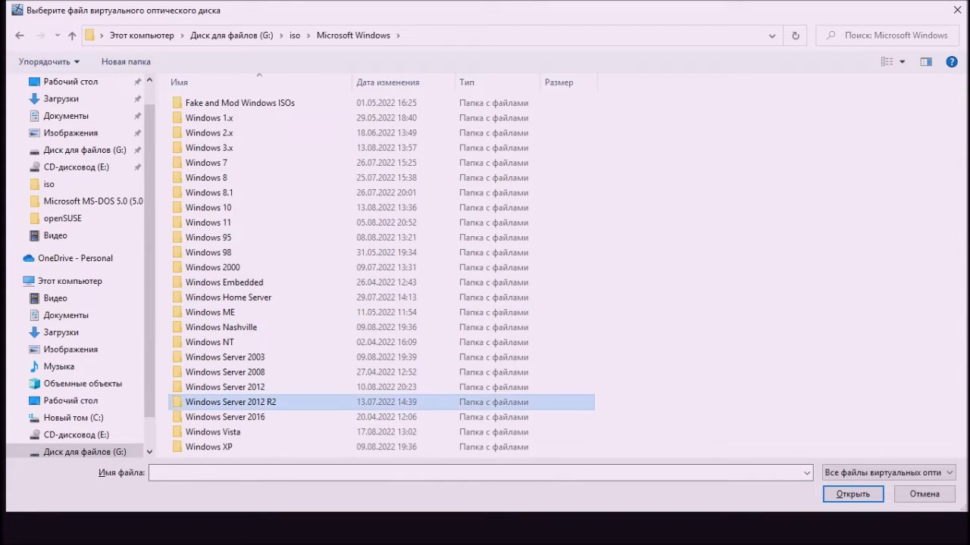
{"action": "double_click", "coordinate": [257, 402]}
{"action": "double_click", "coordinate": [227, 102]}
{"action": "double_click", "coordinate": [219, 133]}
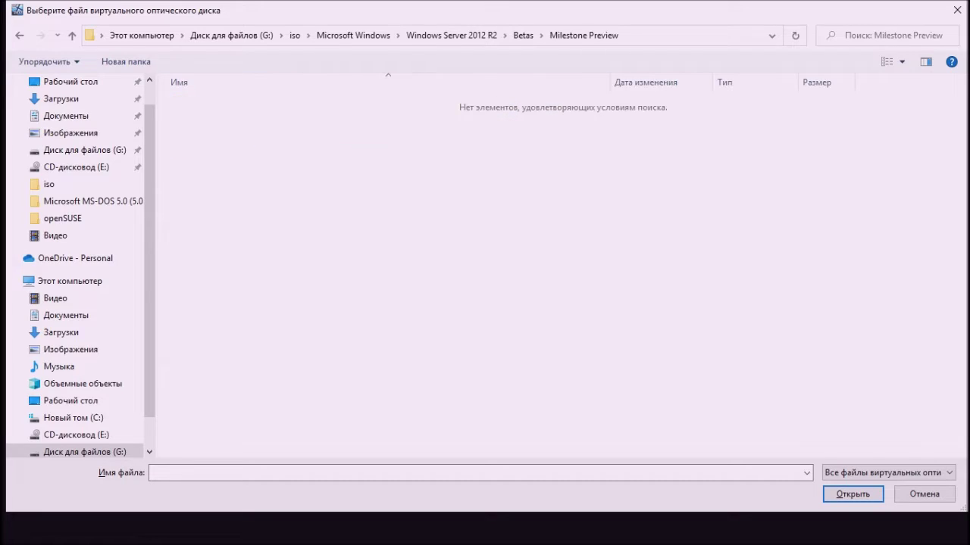
{"action": "left_click", "coordinate": [523, 35]}
{"action": "double_click", "coordinate": [205, 145]}
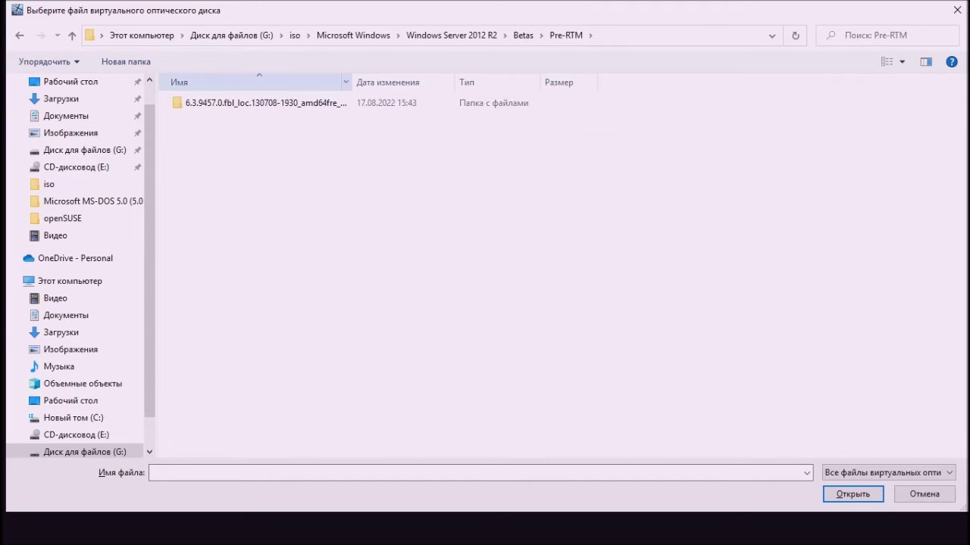
{"action": "double_click", "coordinate": [250, 102]}
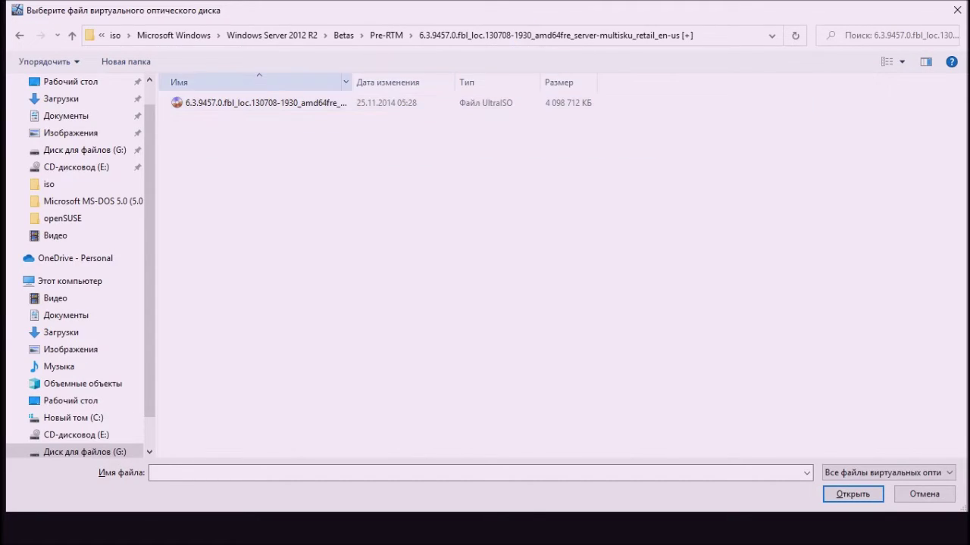
{"action": "left_click_drag", "start_coordinate": [373, 82], "coordinate": [661, 81]}
{"action": "double_click", "coordinate": [265, 102]}
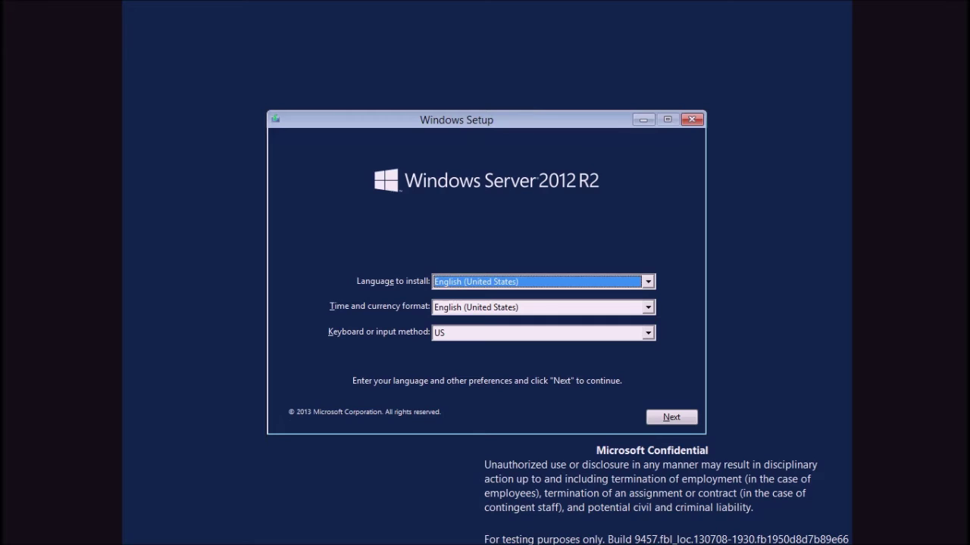
- Keep the default language settings, start the install, and submit the Windows Server product key
{"action": "key", "text": "Return"}
{"action": "key", "text": "Return"}
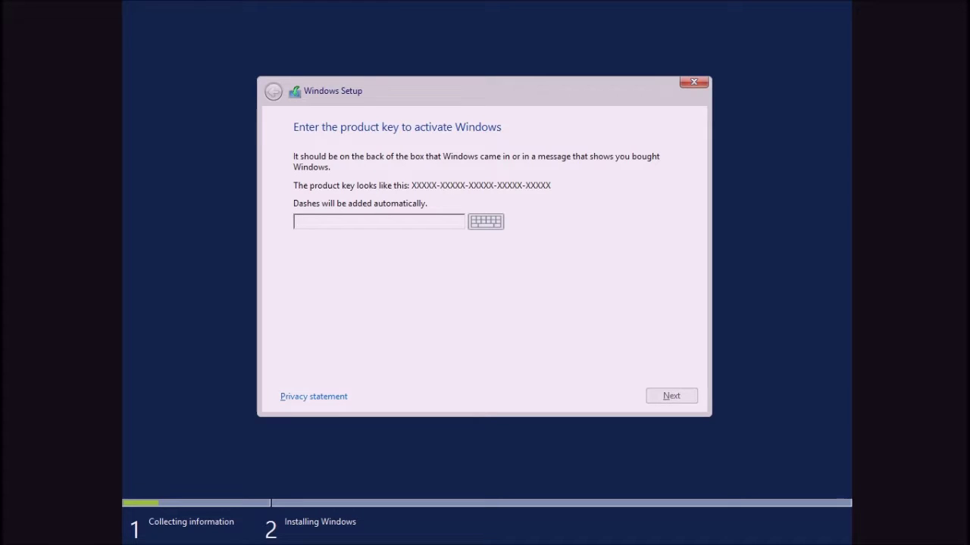
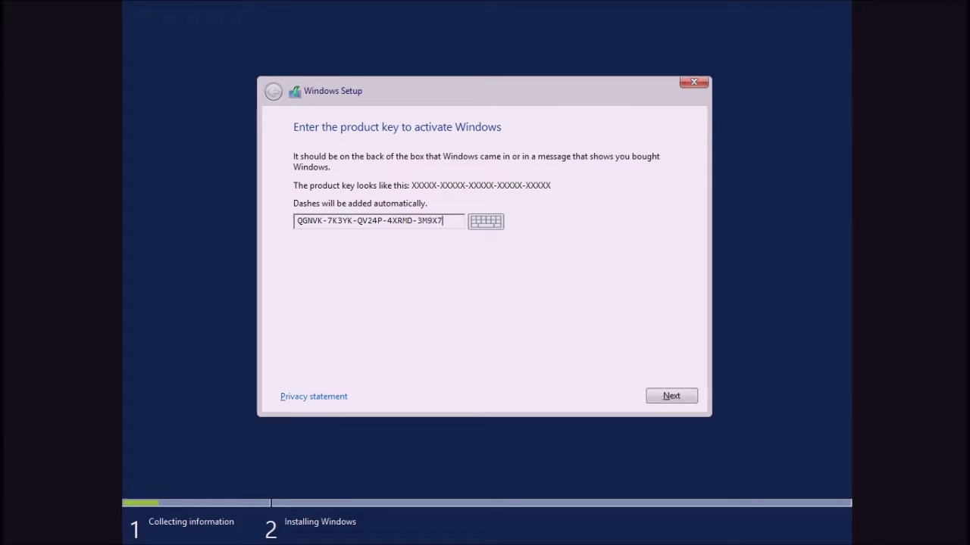
{"action": "key", "text": "Return"}
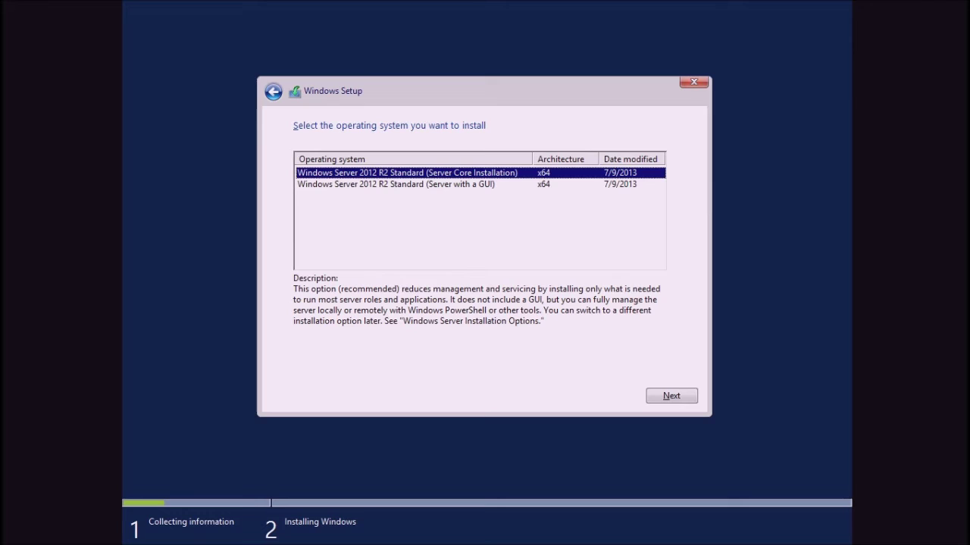
- Choose the Windows Server 2012 R2 Standard Server with a GUI edition and accept the license terms
{"action": "left_click", "coordinate": [395, 184]}
{"action": "key", "text": "Return"}
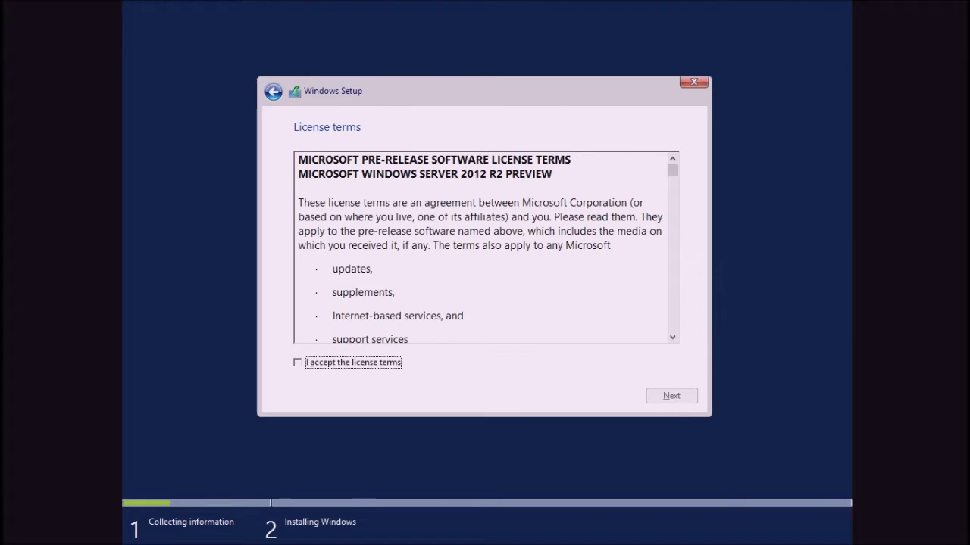
{"action": "key", "text": "space"}
{"action": "key", "text": "Return"}
- Run a Custom installation onto Drive 0's unallocated space
{"action": "key", "text": "Down"}
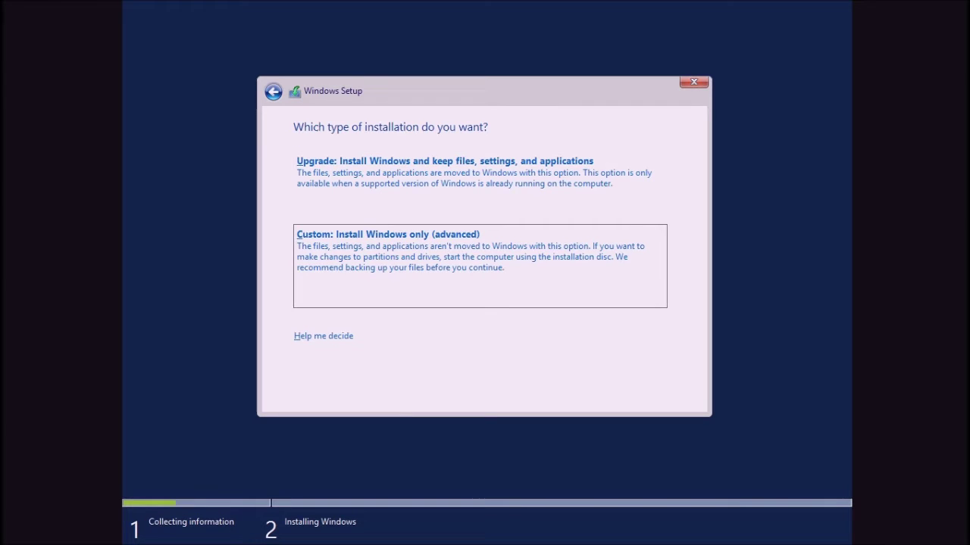
{"action": "key", "text": "Return"}
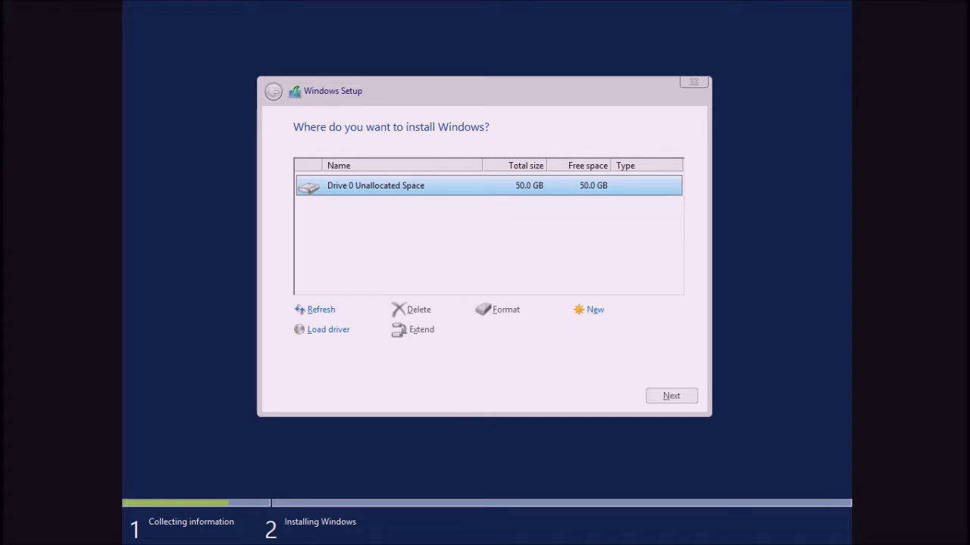
{"action": "key", "text": "Return"}
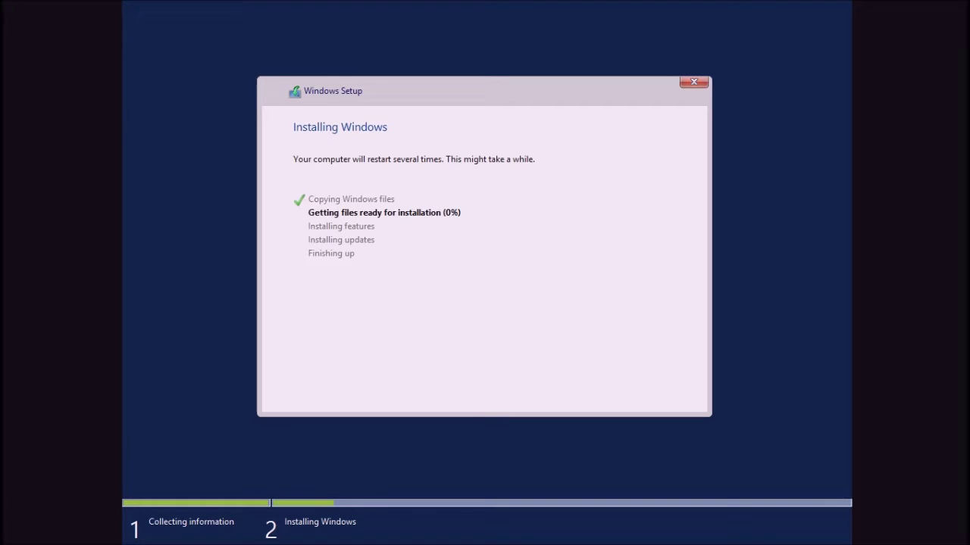